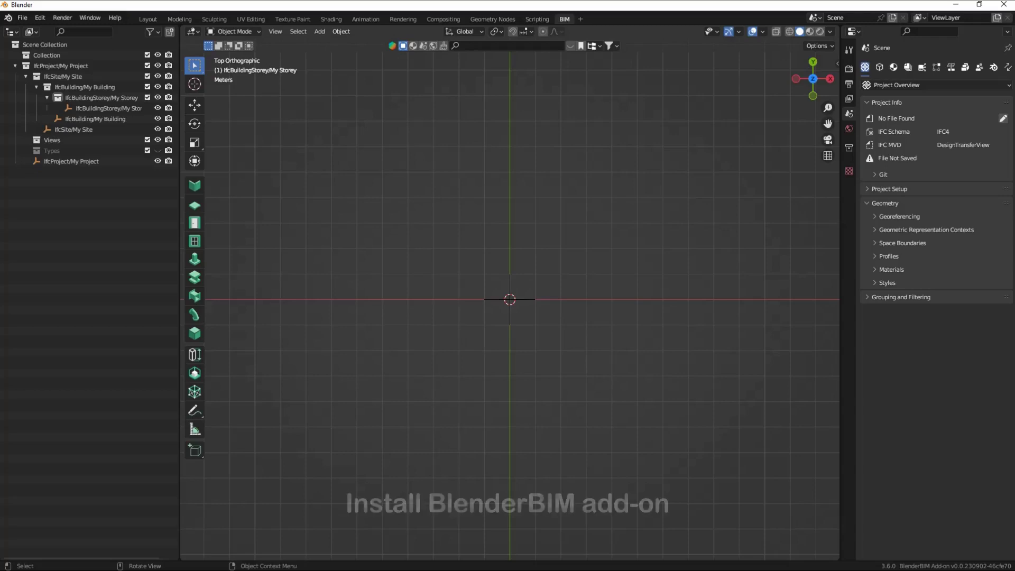
Create a new IFC project and view it in Top Orthographic view
click(22, 18)
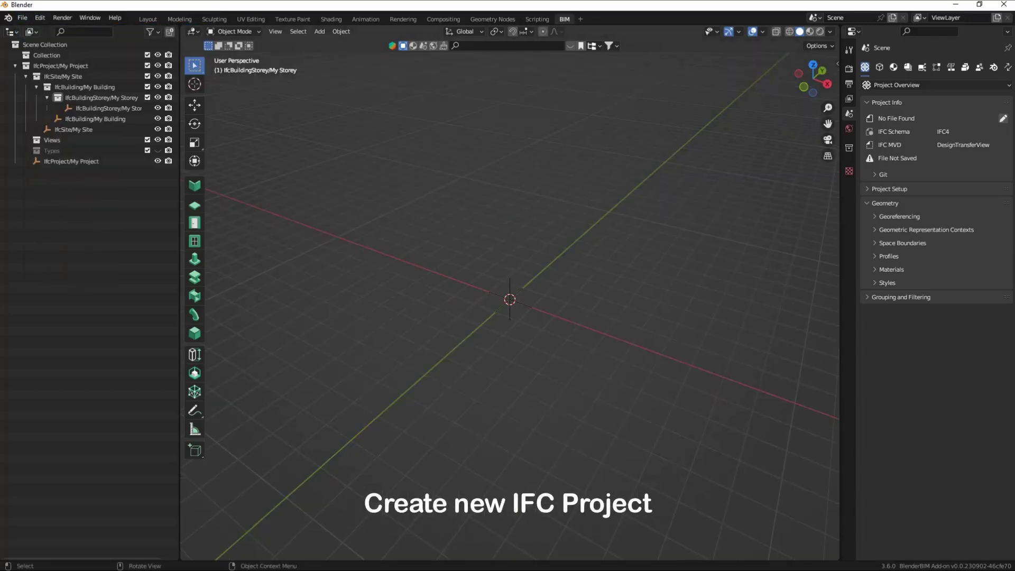
click(812, 64)
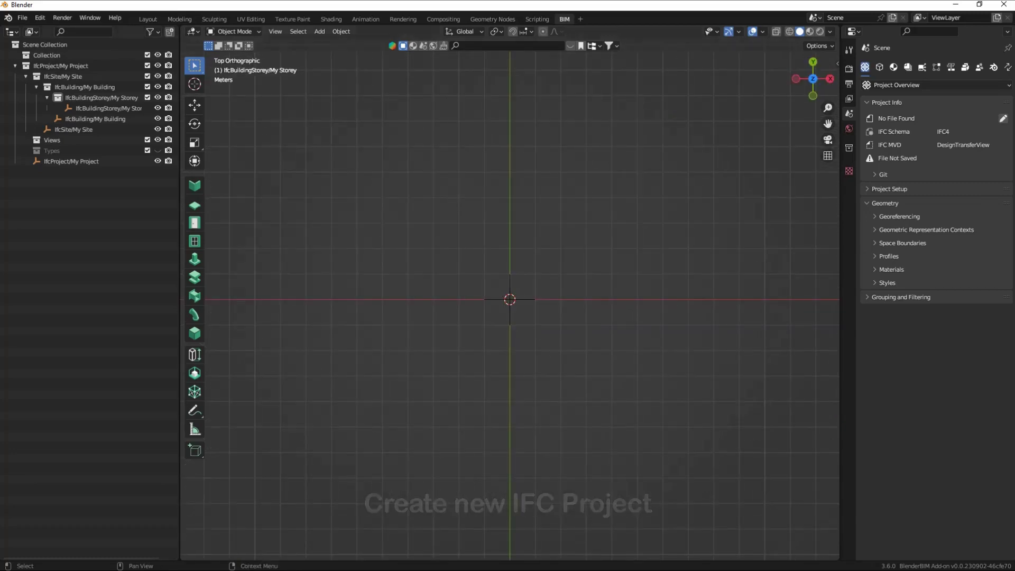
click(22, 17)
mouse_move(40, 213)
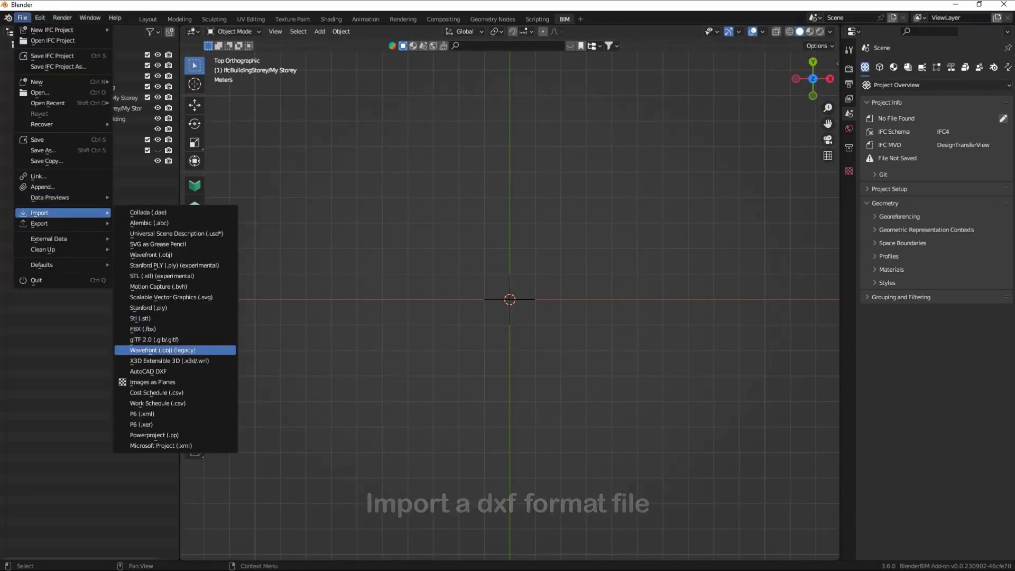
Import the Plan_01a.dxf floor plan as an AutoCAD DXF drawing
click(148, 371)
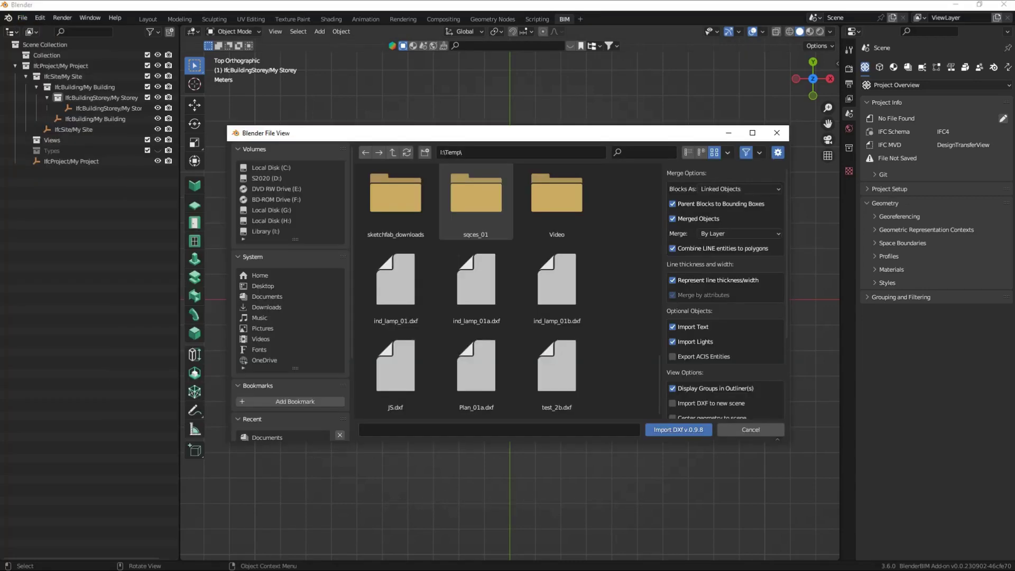
click(476, 370)
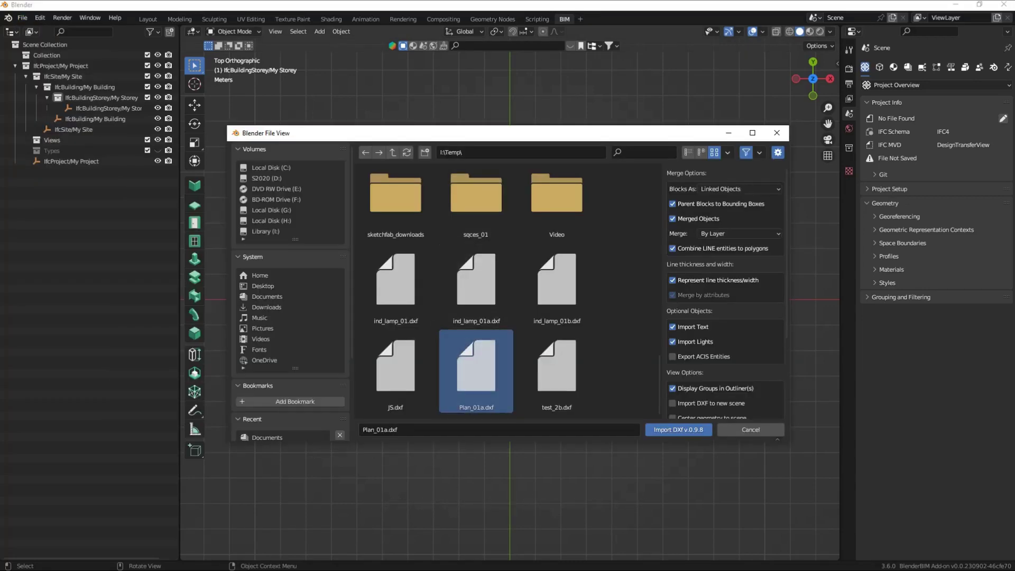
click(679, 430)
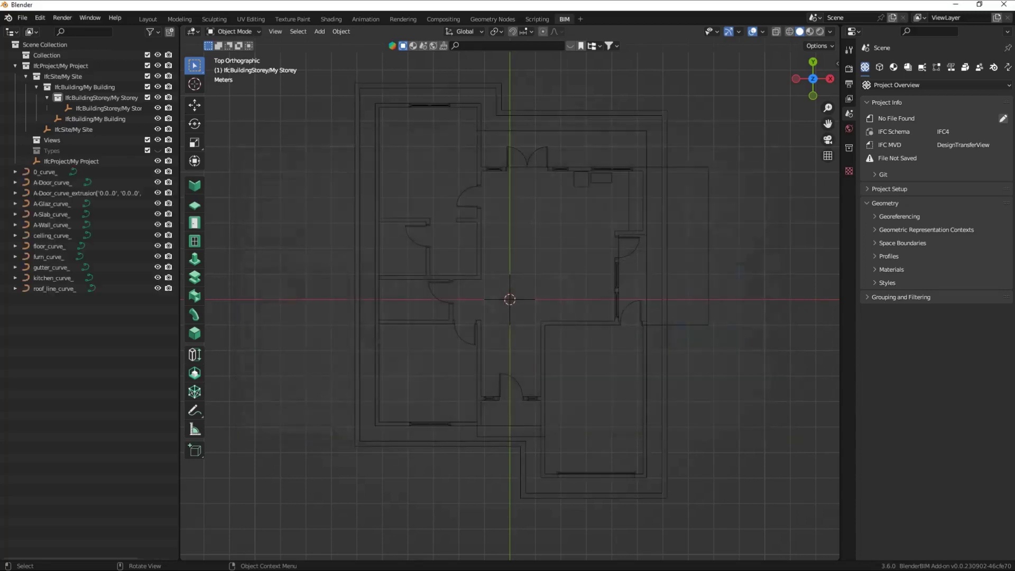
scroll(509, 299, down, 3)
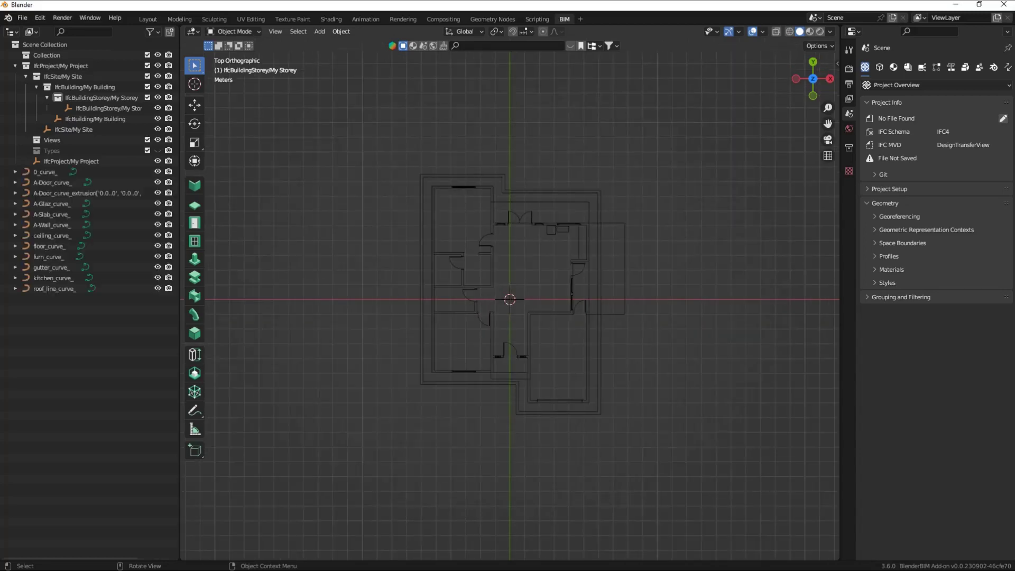
scroll(510, 299, up, 2)
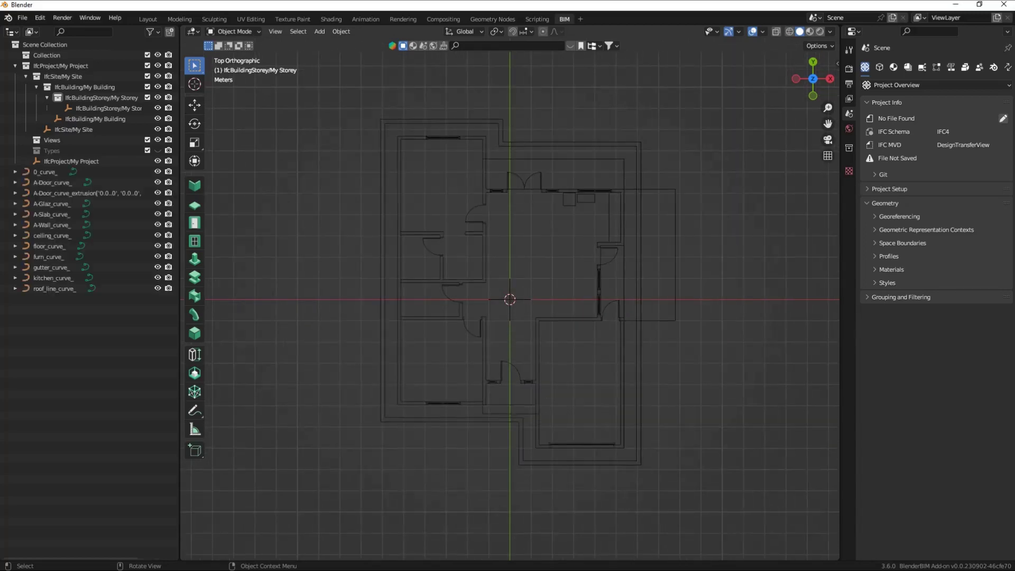
scroll(509, 299, up, 2)
Add a Roof mesh over the centre of the floor plan
click(319, 31)
mouse_move(355, 43)
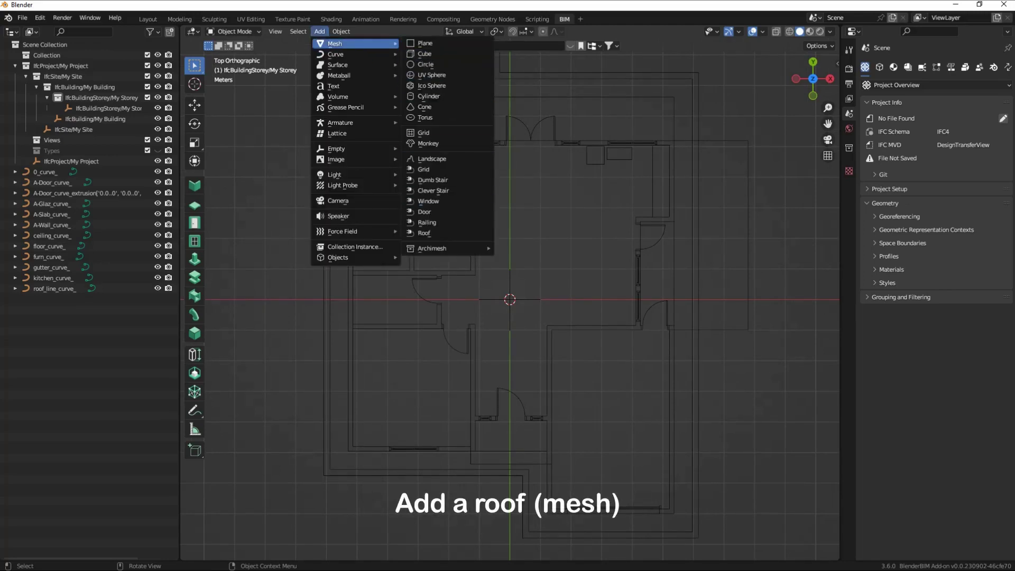
click(423, 233)
scroll(509, 299, down, 3)
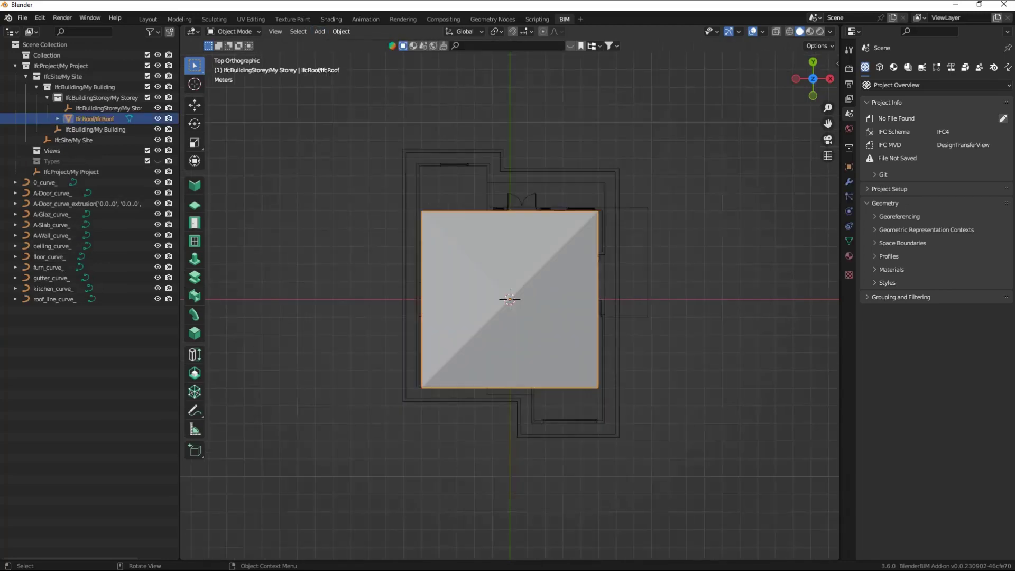
scroll(509, 299, down, 1)
scroll(509, 299, up, 2)
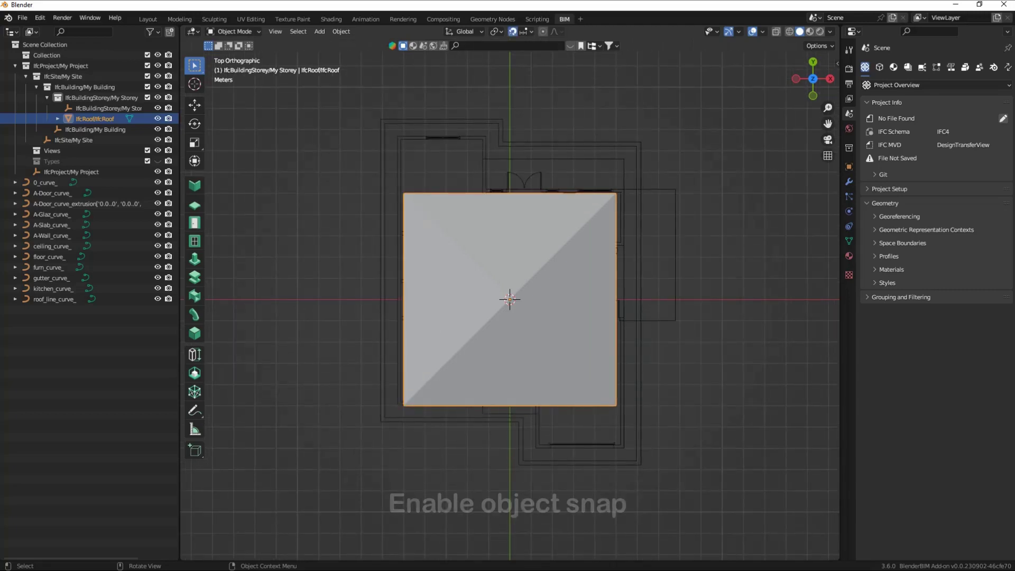
Turn on snapping with Snap To set to Vertex
click(512, 31)
click(525, 32)
click(496, 74)
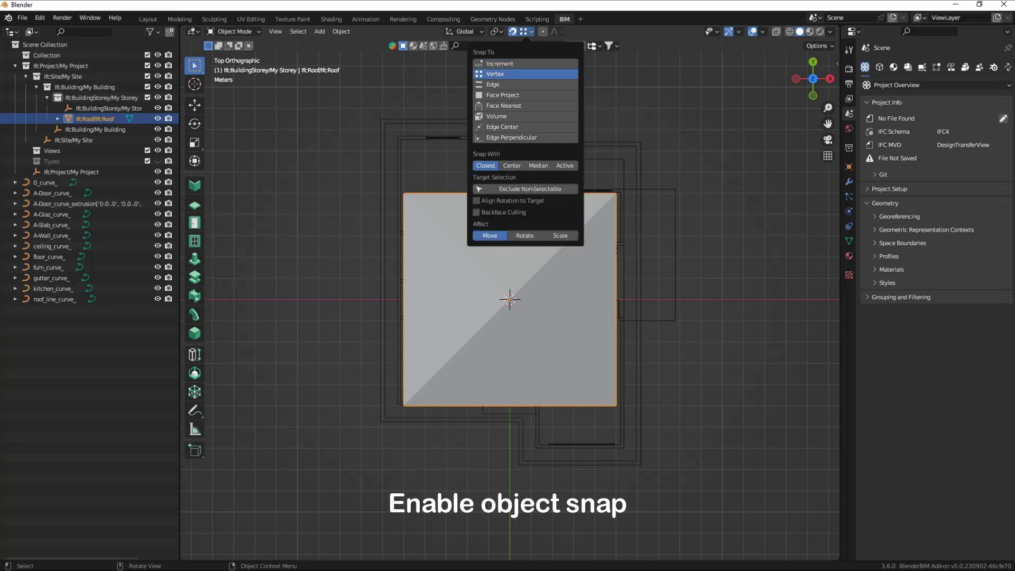
scroll(510, 299, up, 1)
scroll(510, 299, up, 1)
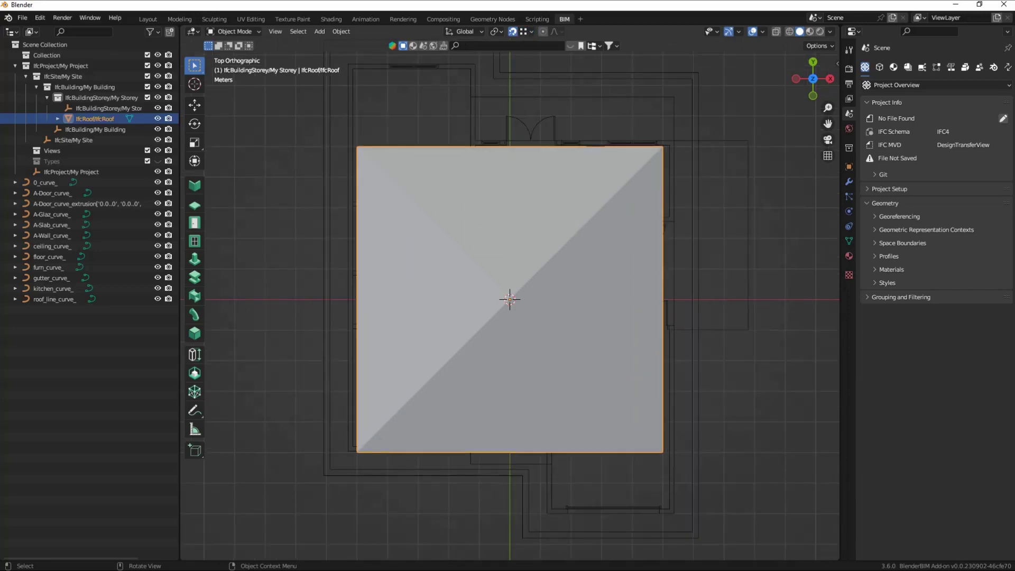
Switch to wireframe shading and shift the roof slightly down-left over the plan
click(789, 31)
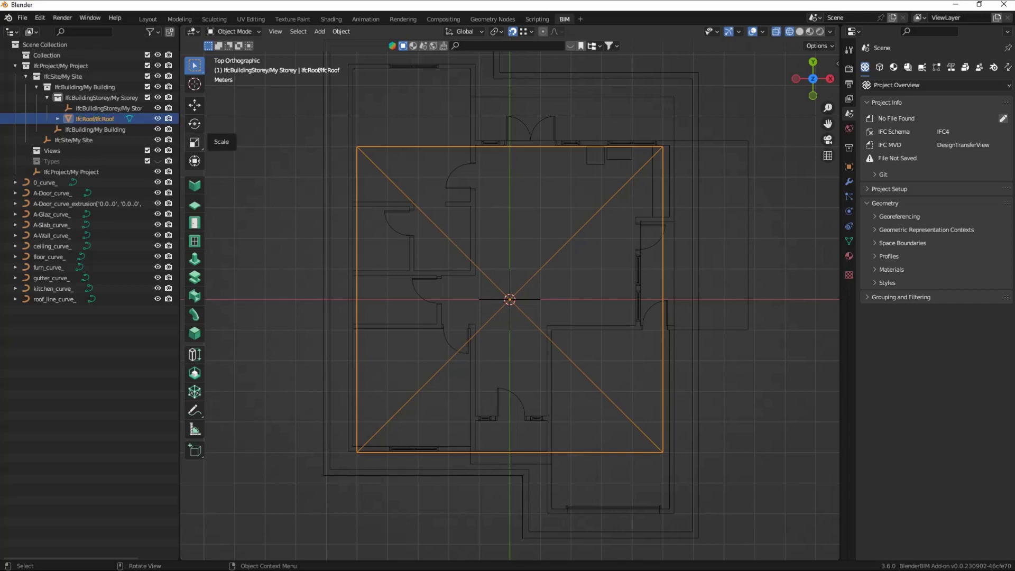
click(194, 104)
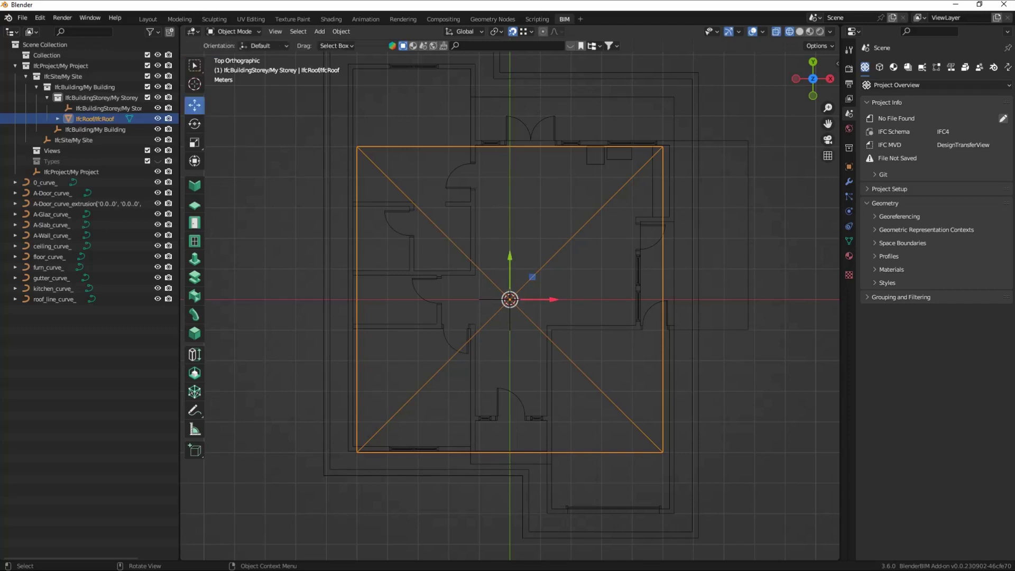
drag(509, 299, 330, 468)
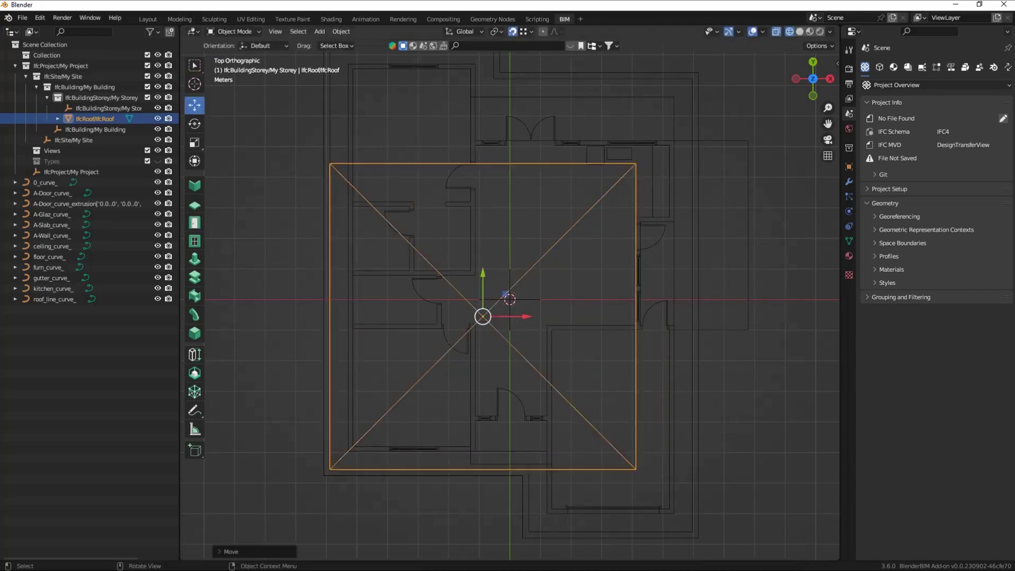
scroll(331, 468, down, 2)
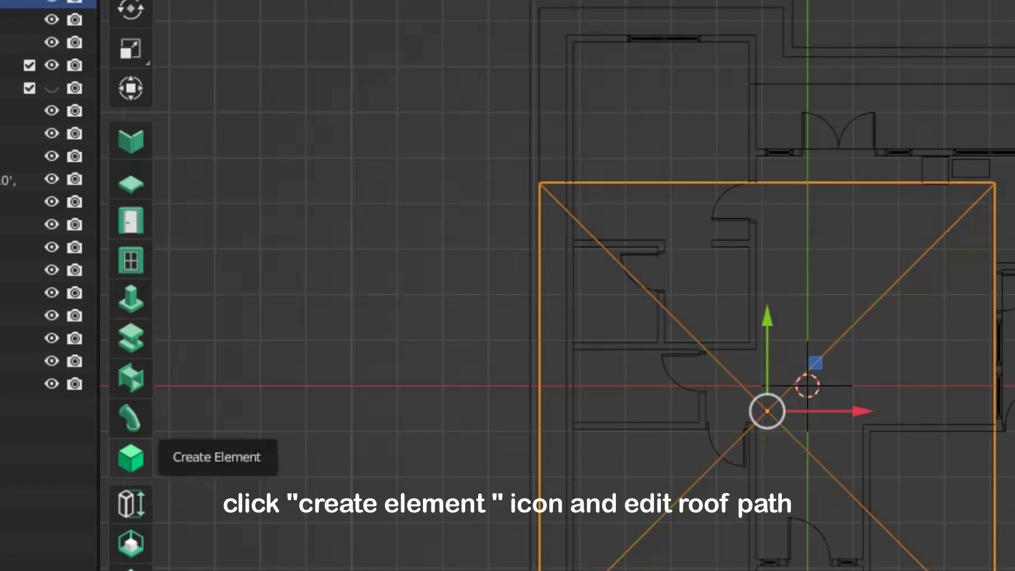
Enter Edit Roof Path mode on the IfcRoof from the Create Element tool
click(130, 458)
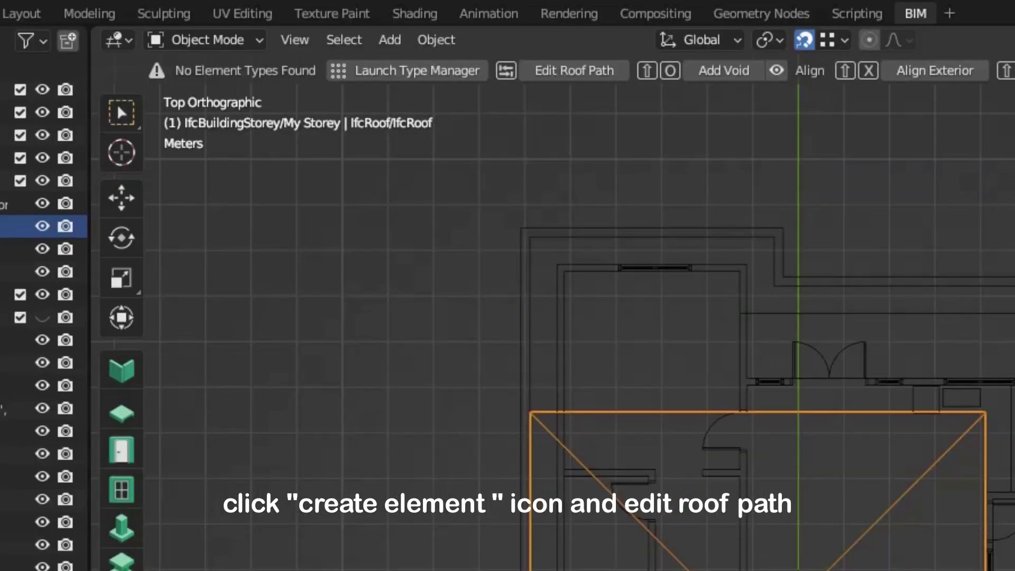
click(575, 70)
scroll(792, 529, up, 2)
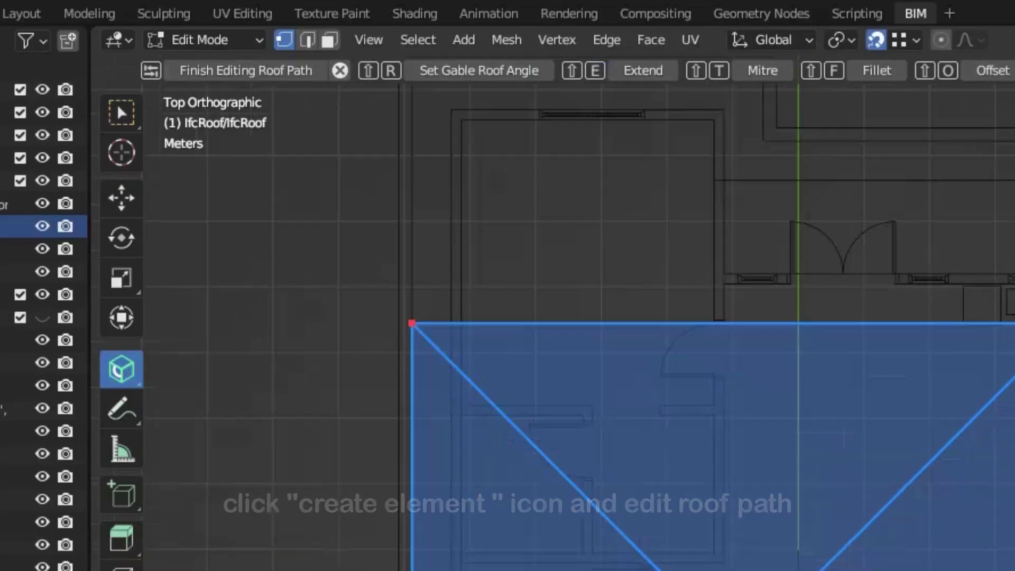
key(shift+space)
Extend the roof path's top edge 2.775 m upward along Y
key(g)
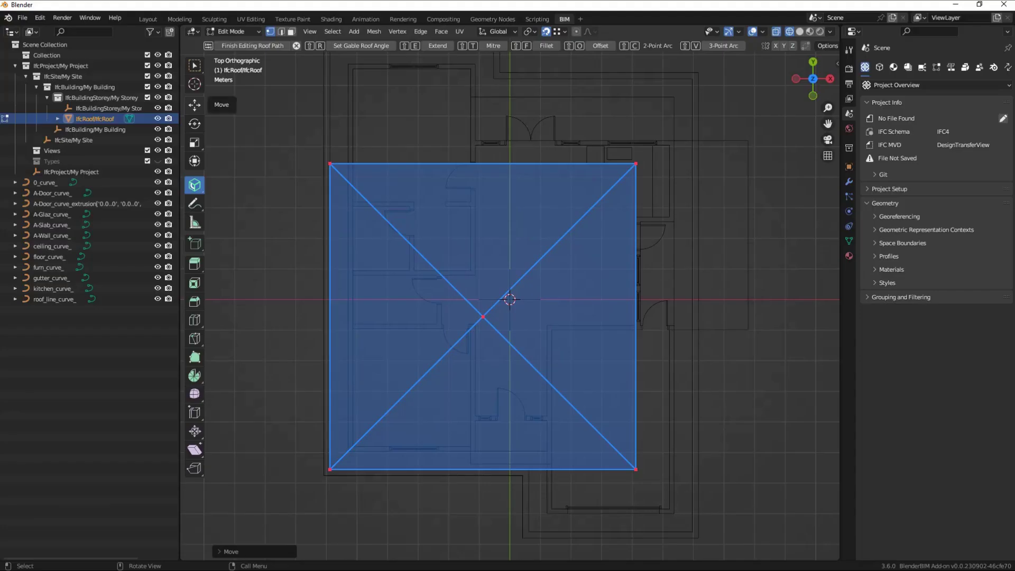
drag(315, 146, 656, 197)
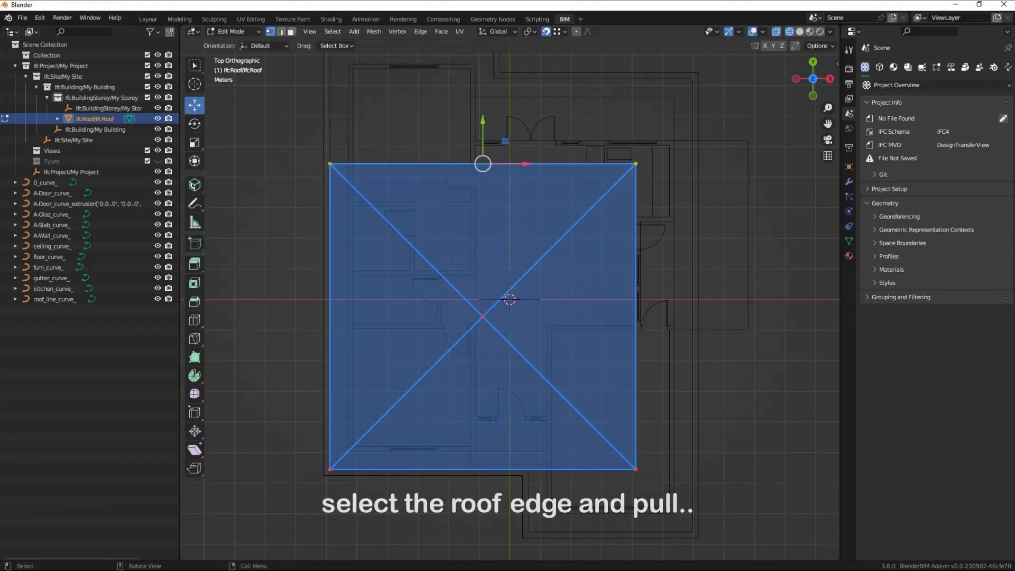
scroll(655, 196, down, 2)
scroll(655, 197, down, 1)
scroll(510, 299, up, 1)
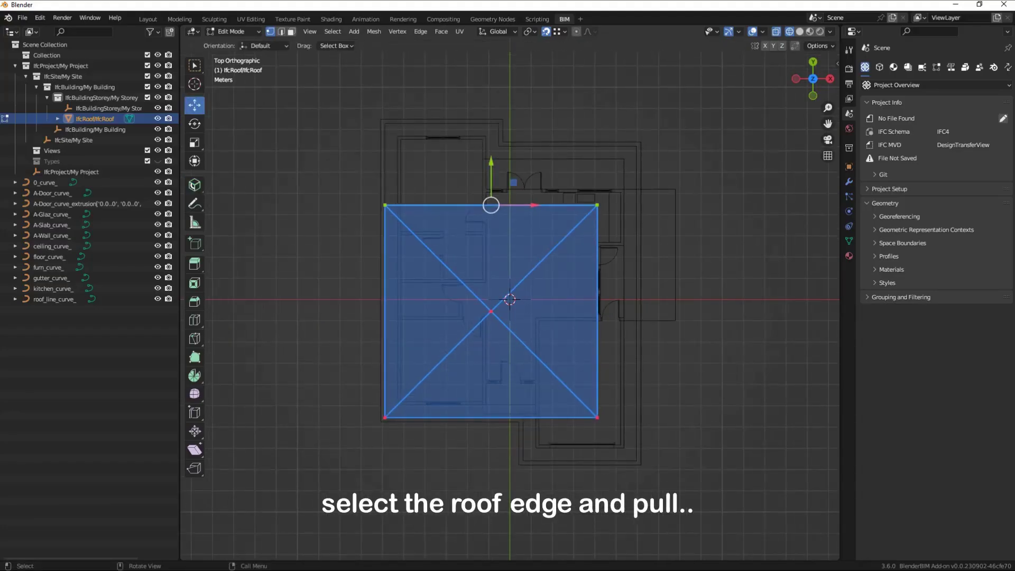
drag(491, 169, 491, 110)
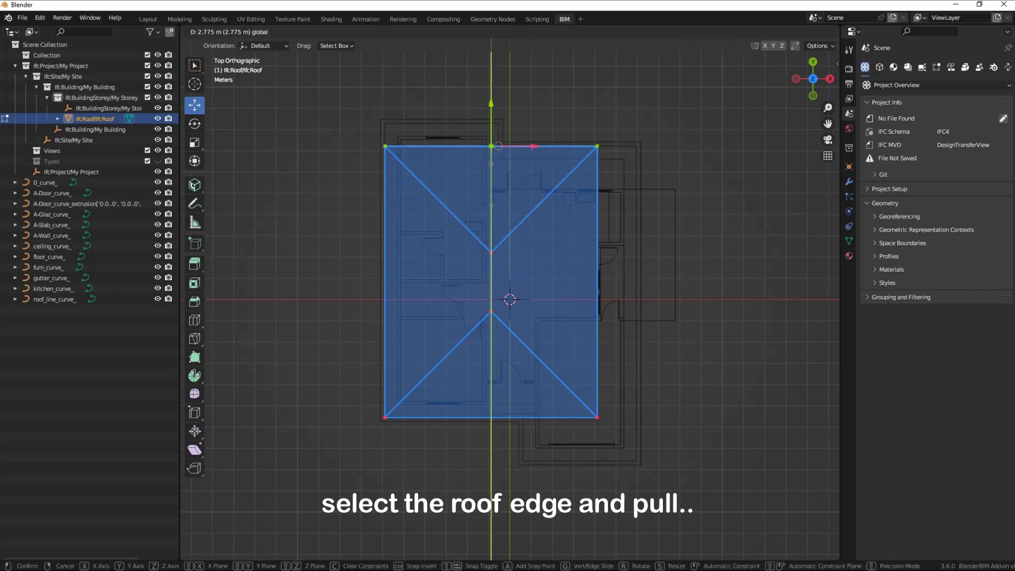
drag(491, 146, 491, 146)
Push the right edge about 1.85 m outward, snapping to the plan's corner
scroll(510, 299, up, 3)
mouse_move(509, 298)
shift+middle_down()
mouse_move(457, 457)
mouse_move(400, 512)
shift+middle_up()
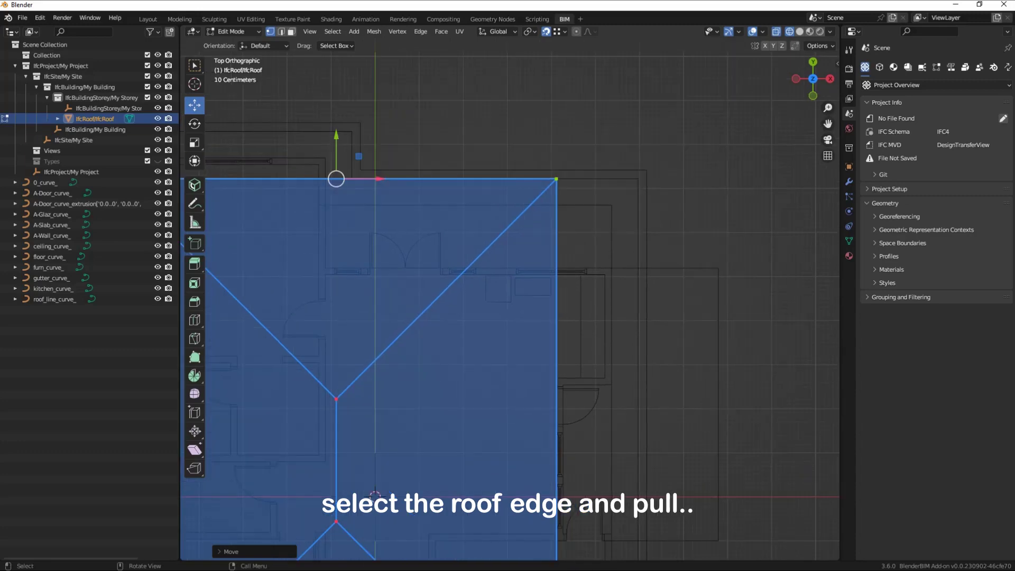
scroll(510, 298, down, 4)
click(532, 312)
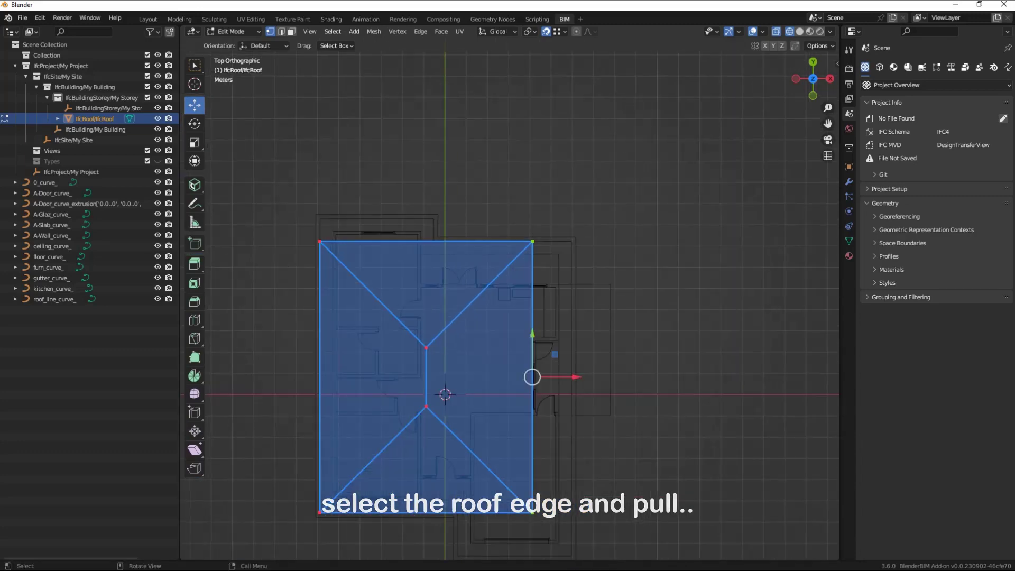
scroll(532, 377, up, 1)
drag(573, 392, 616, 393)
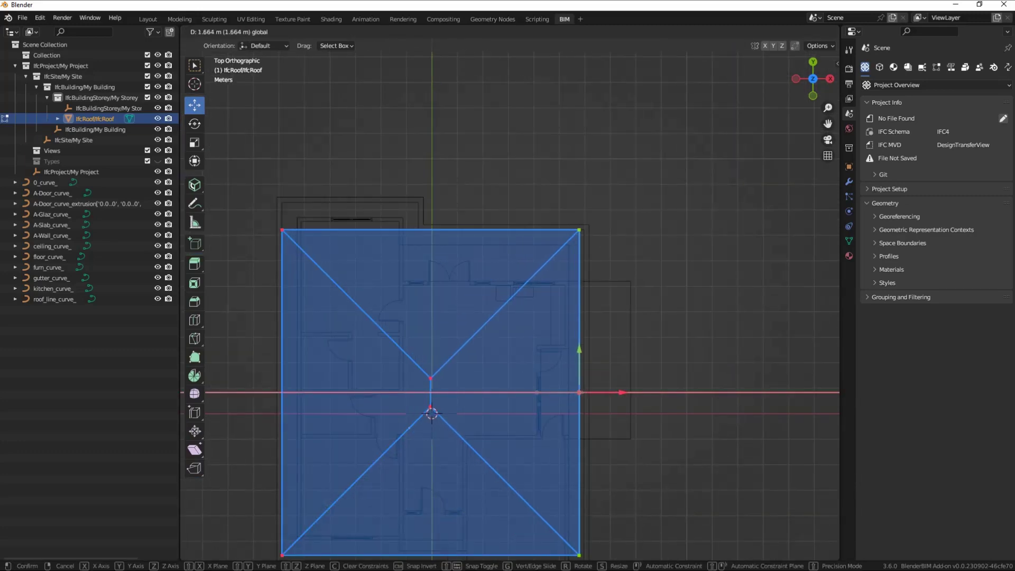
ctrl+drag(616, 392, 583, 229)
scroll(584, 229, down, 3)
drag(828, 123, 817, 69)
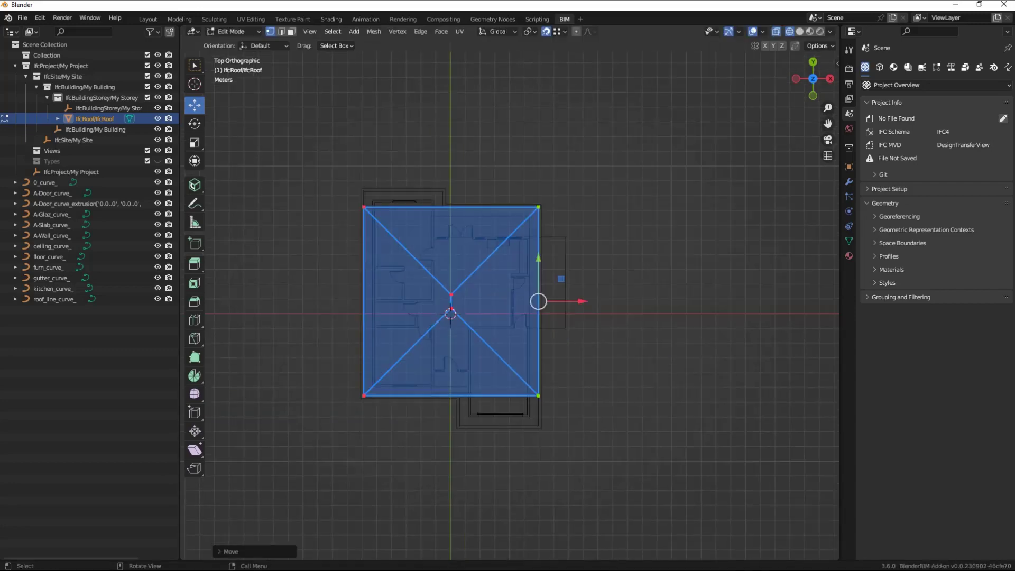
scroll(510, 306, up, 2)
Loop-cut the top edge and shift the new vertex 0.575 m left
click(194, 319)
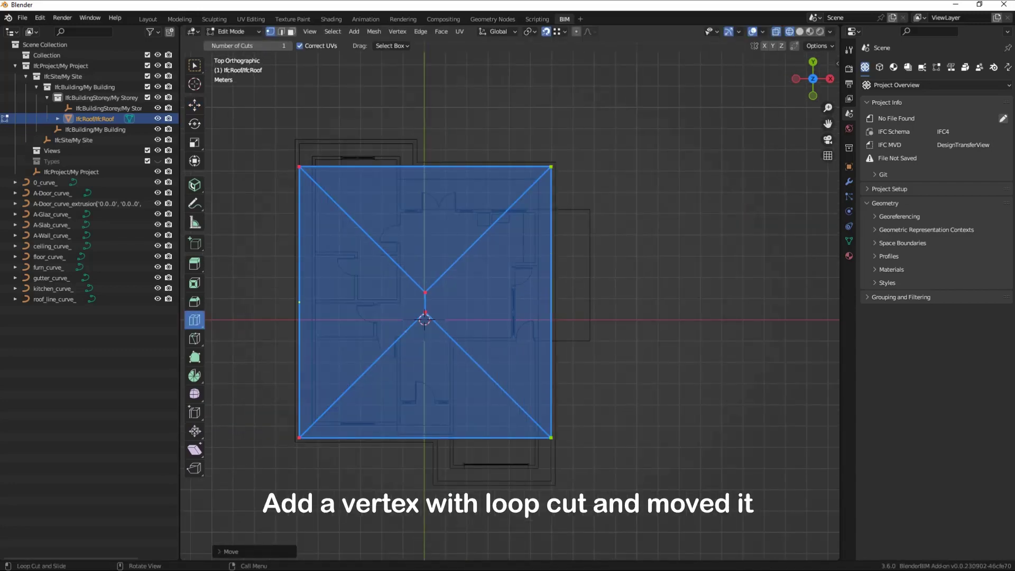
click(362, 166)
key(shift+space)
key(g)
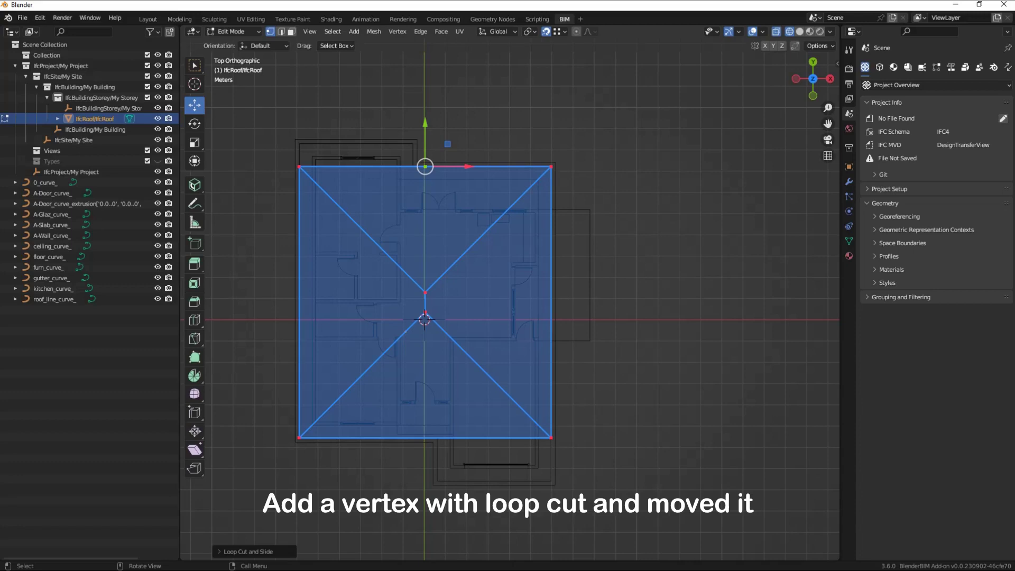
drag(460, 166, 455, 167)
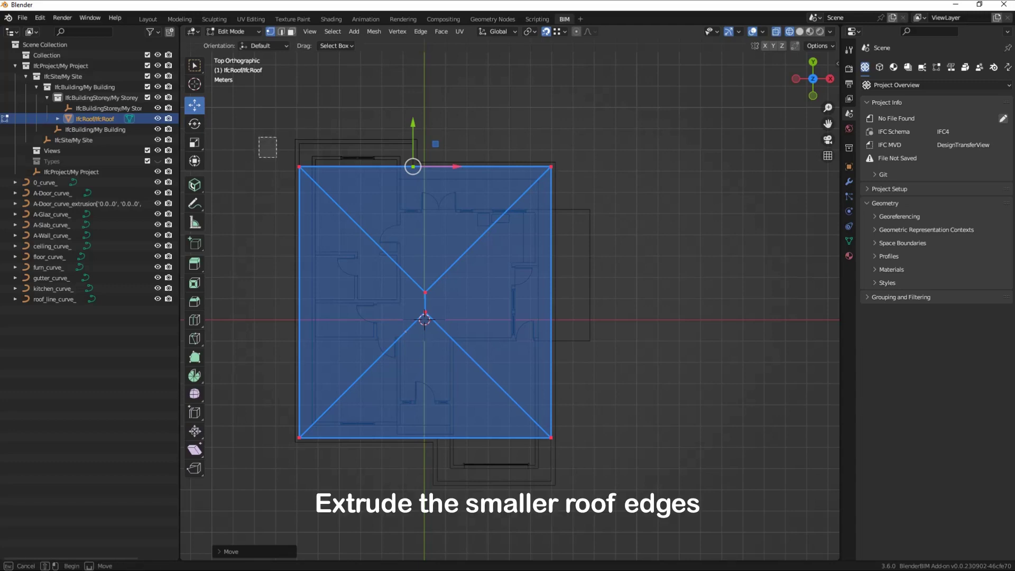
Extrude the top-left outline segment upward into a small projecting wing
drag(258, 136, 424, 181)
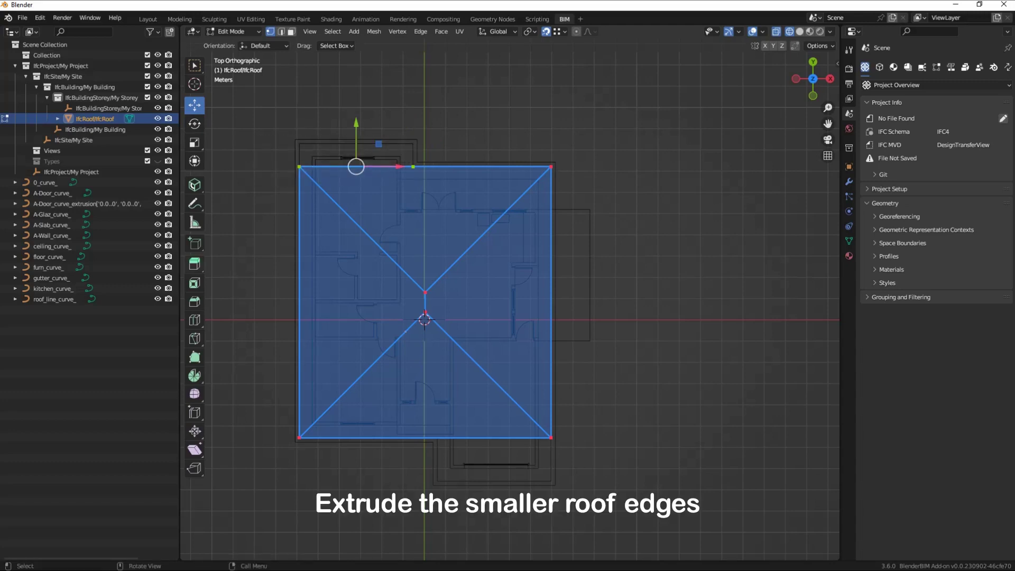
click(194, 264)
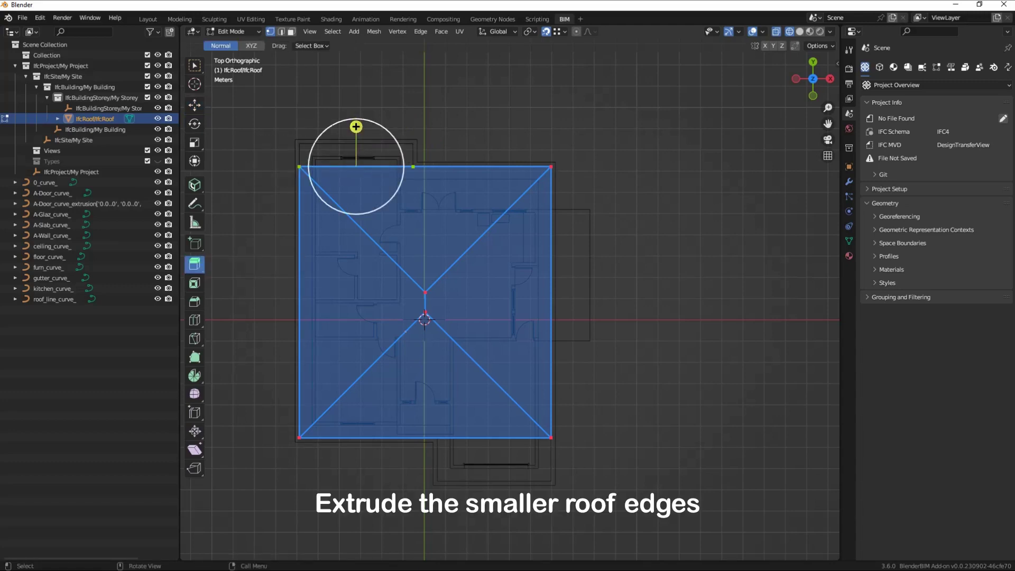
drag(356, 127, 356, 104)
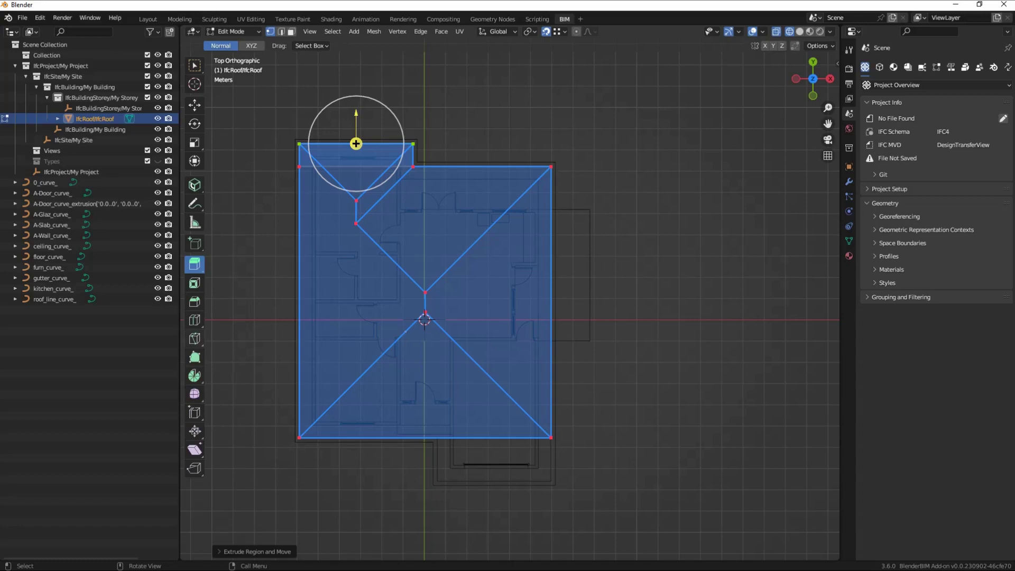
click(195, 338)
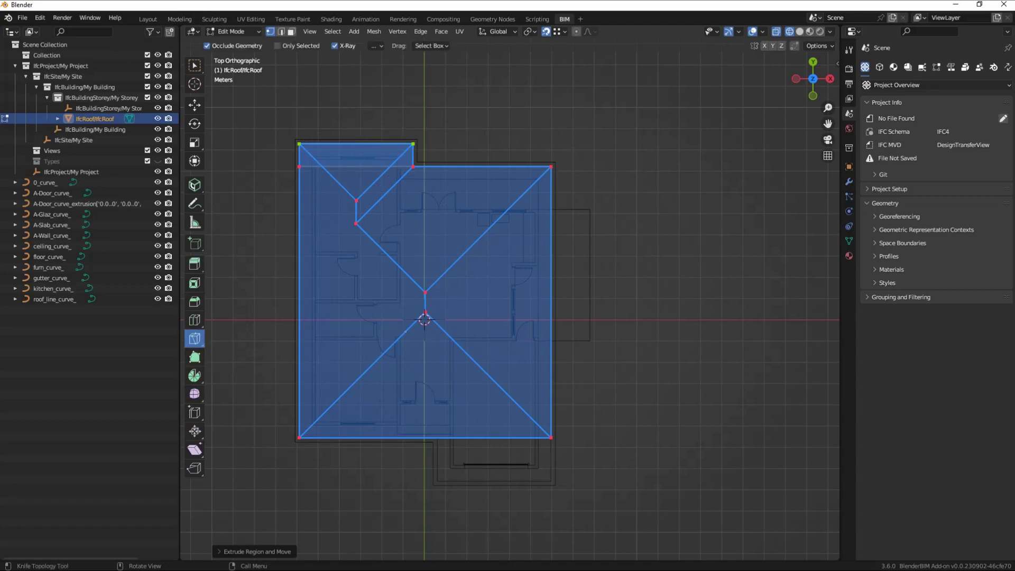
click(194, 320)
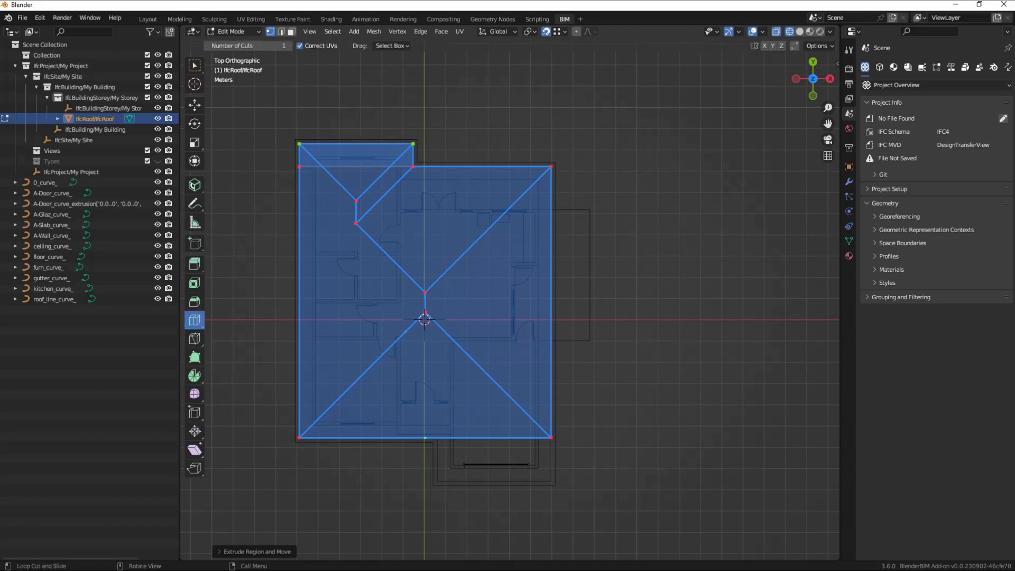
Loop-cut the bottom edge and shift the new vertex slightly right
click(356, 155)
key(shift+space)
key(g)
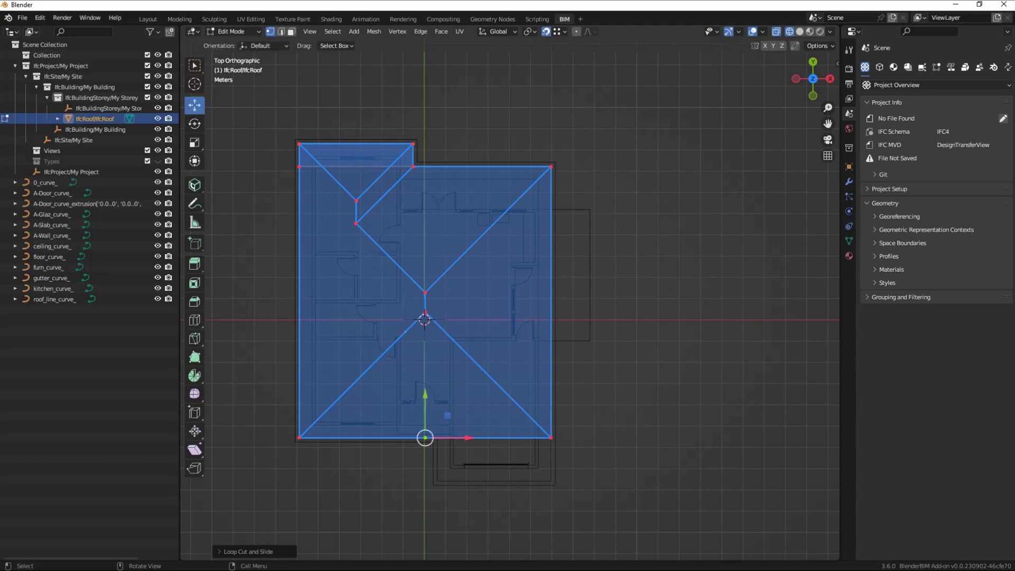
drag(468, 438, 480, 438)
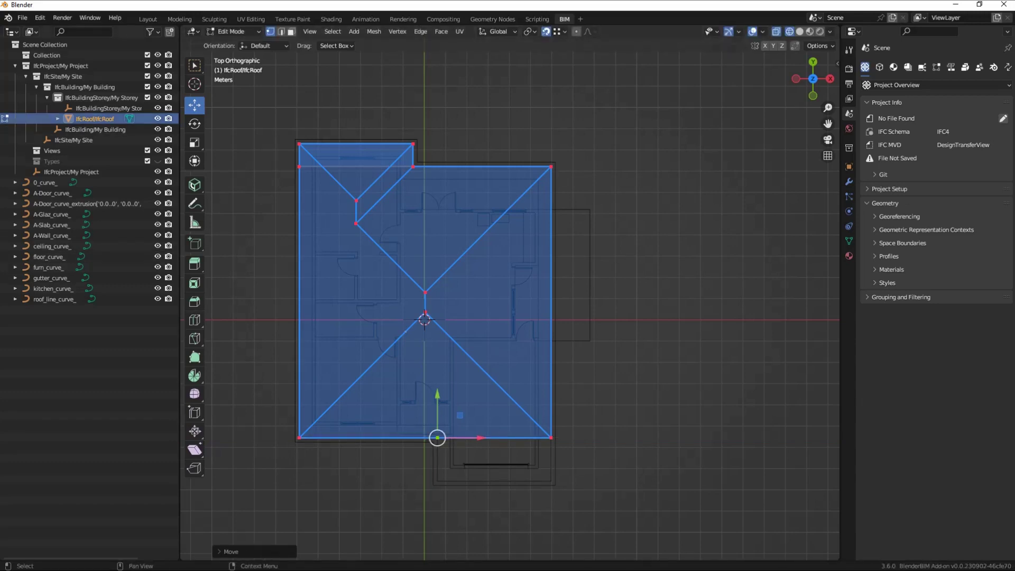
Extrude the bottom-right segment about 2.24 m downward into a second wing
drag(419, 429, 558, 464)
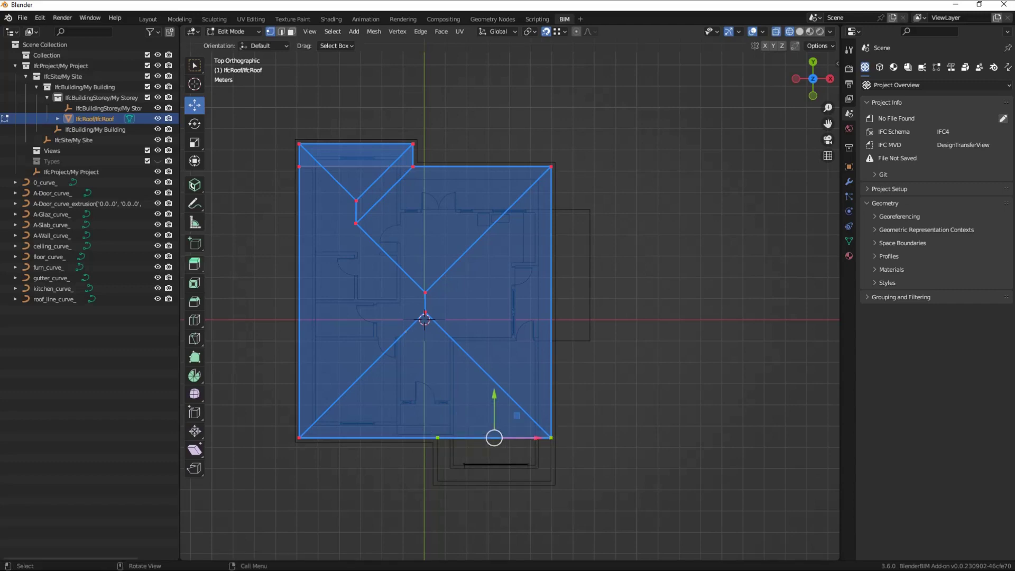
key(shift+space)
key(e)
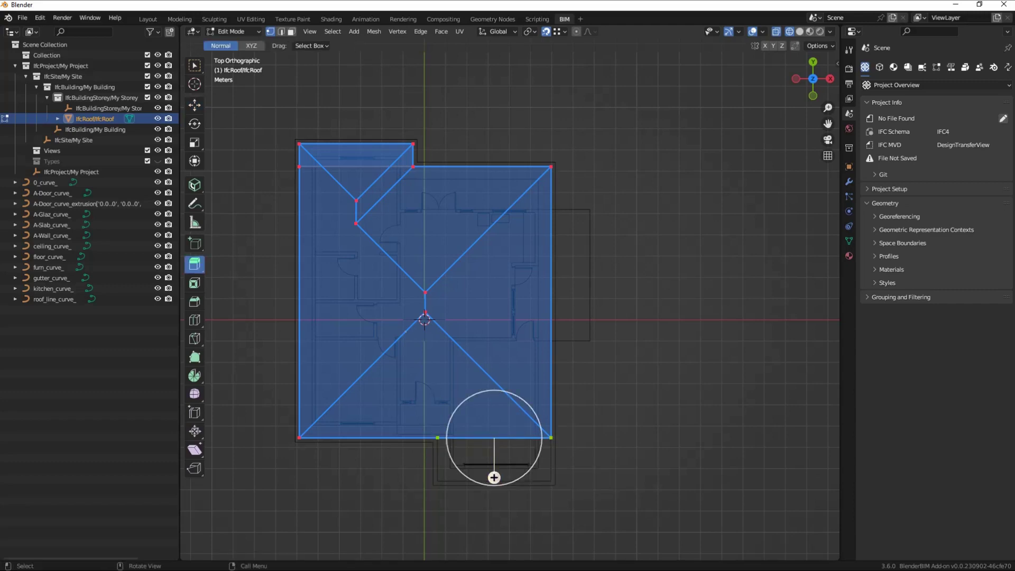
drag(494, 477, 494, 495)
drag(555, 456, 551, 481)
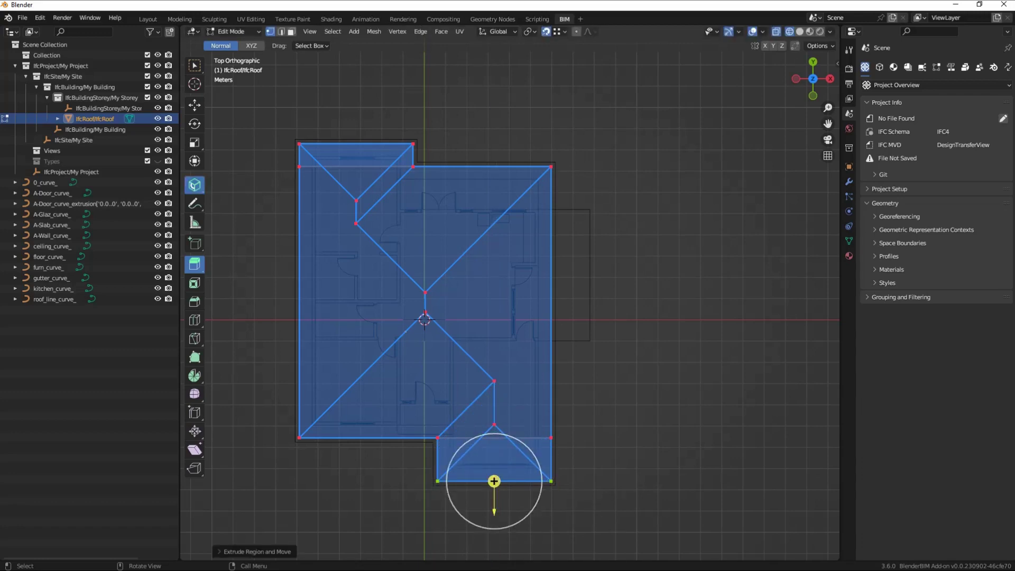
click(195, 185)
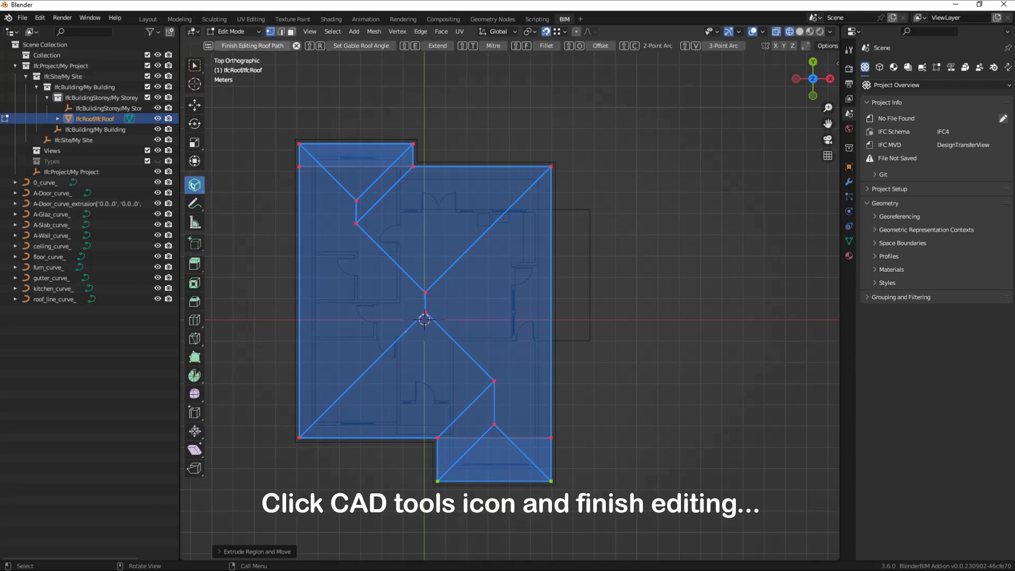
Finish Editing Roof Path and view the hipped roof in Solid shading
click(252, 46)
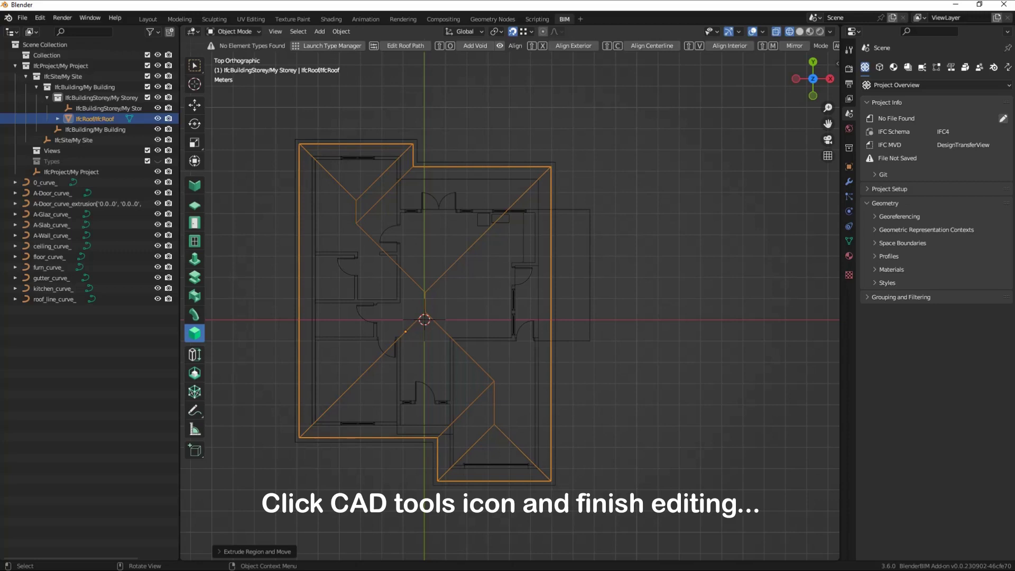
click(799, 31)
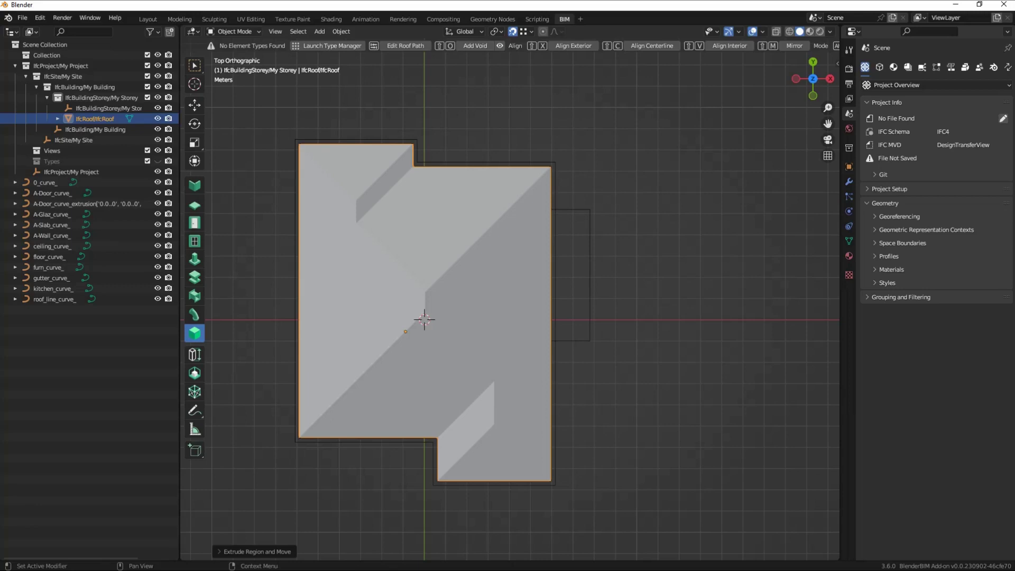
Change the roof's parametric Slope Angle from 10° to 20° in Geometry and Materials
click(898, 85)
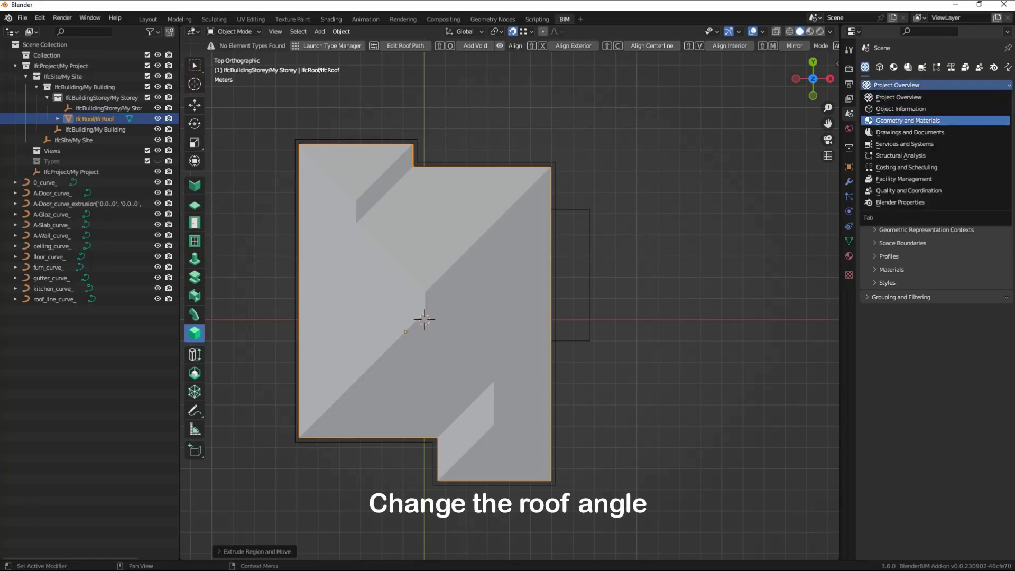
click(907, 121)
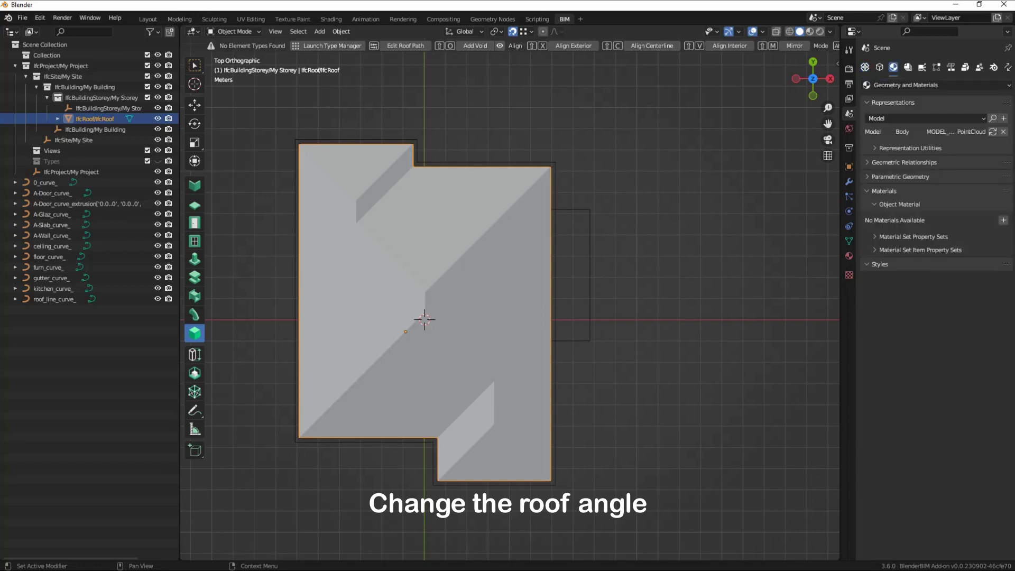
click(900, 176)
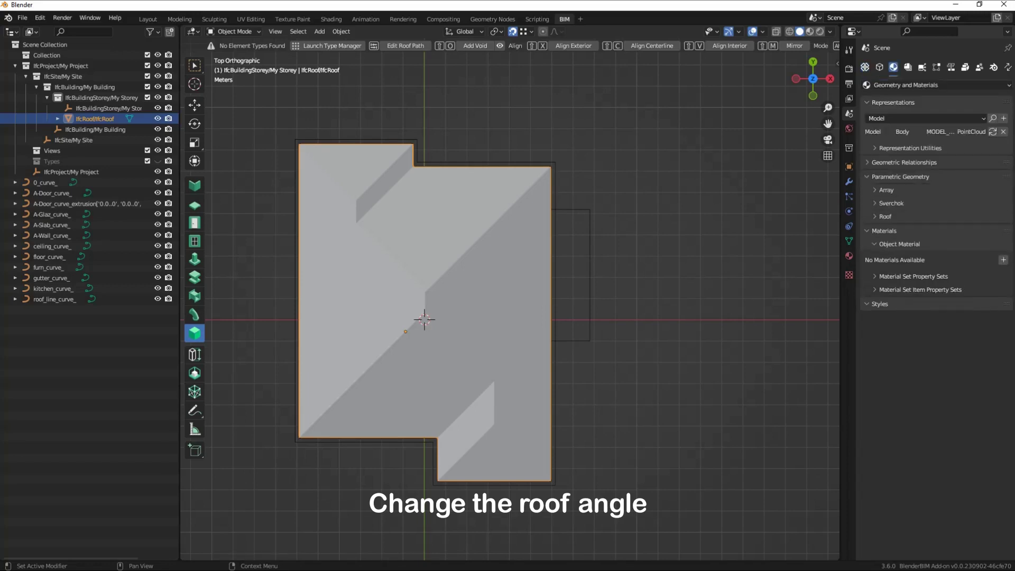
click(885, 216)
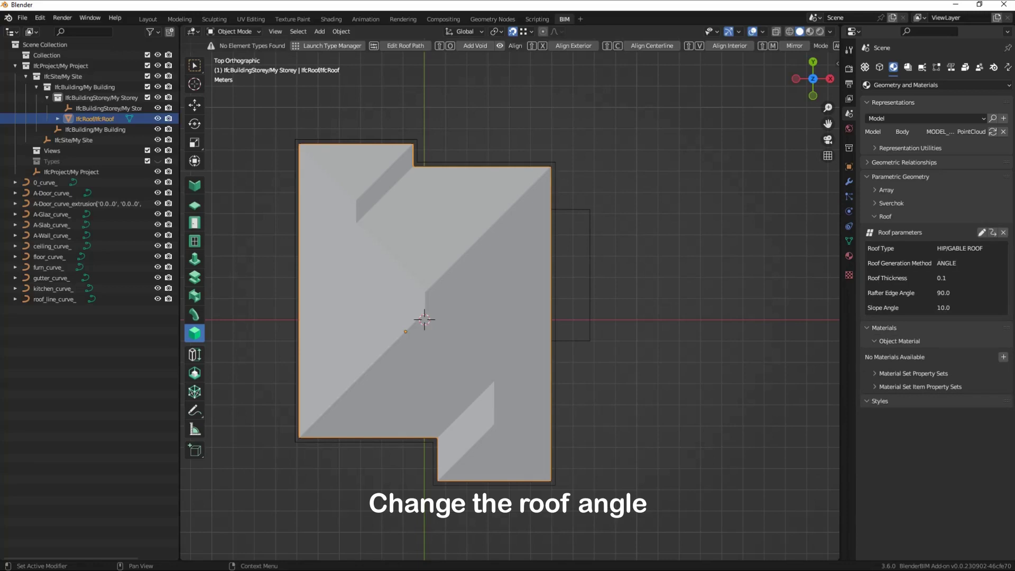
click(981, 232)
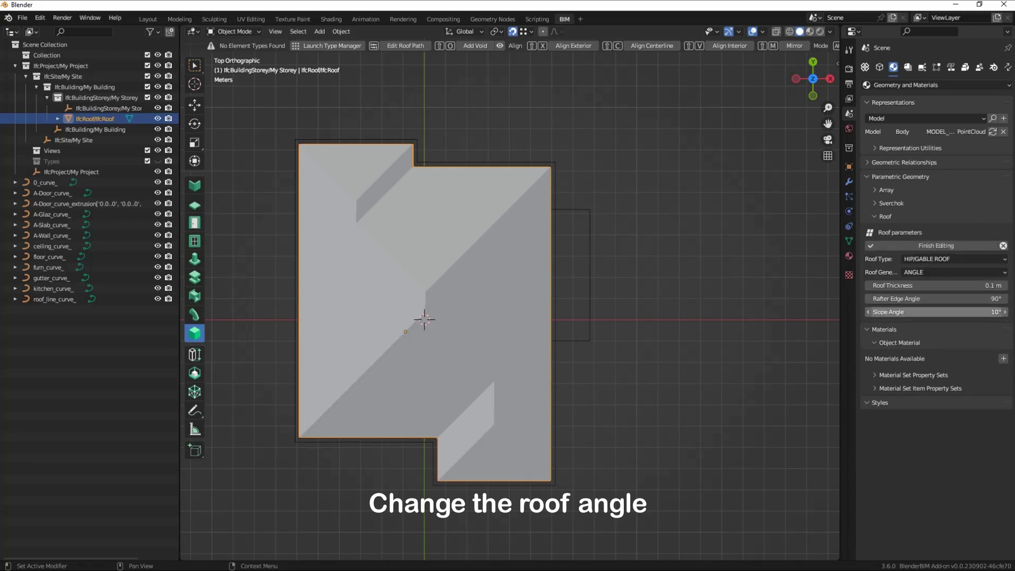
click(935, 312)
key(Return)
click(935, 312)
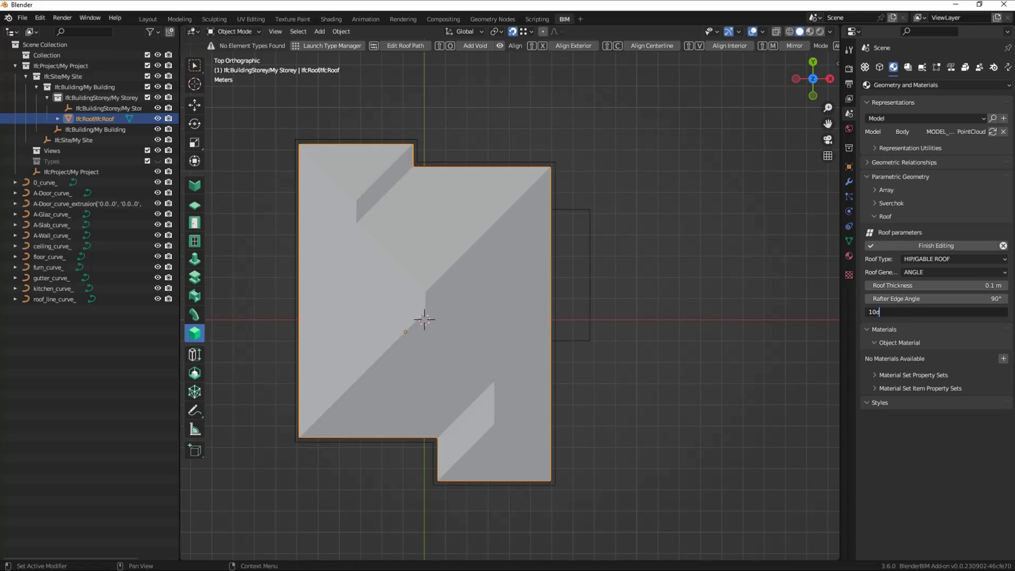
key(BackSpace)
key(BackSpace)
key(BackSpace)
text(2)
text(0)
key(Return)
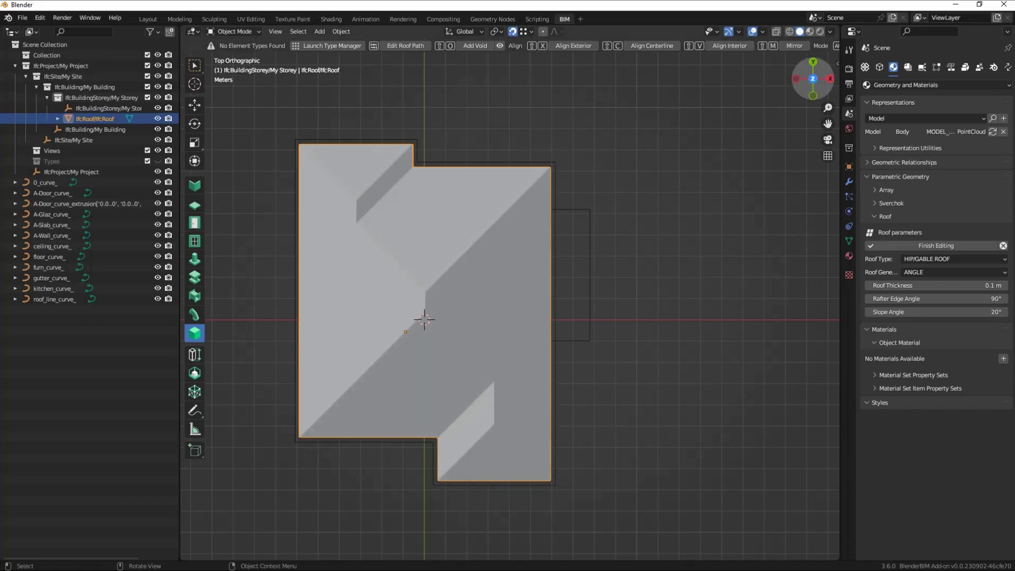
drag(812, 79, 814, 105)
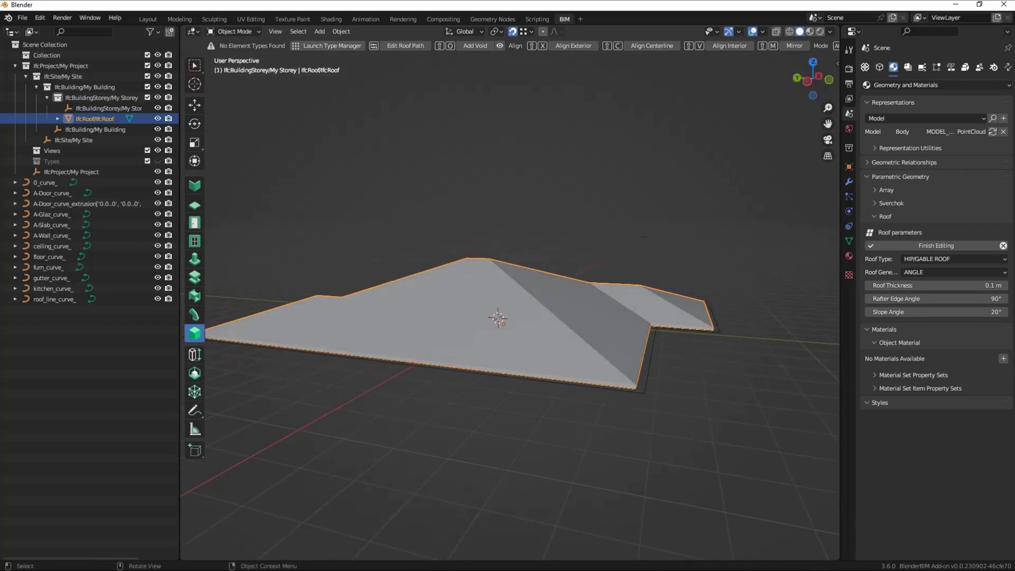
Move the IfcRoof straight up along Z, about 2.48 m above the floor-plan curves
click(194, 104)
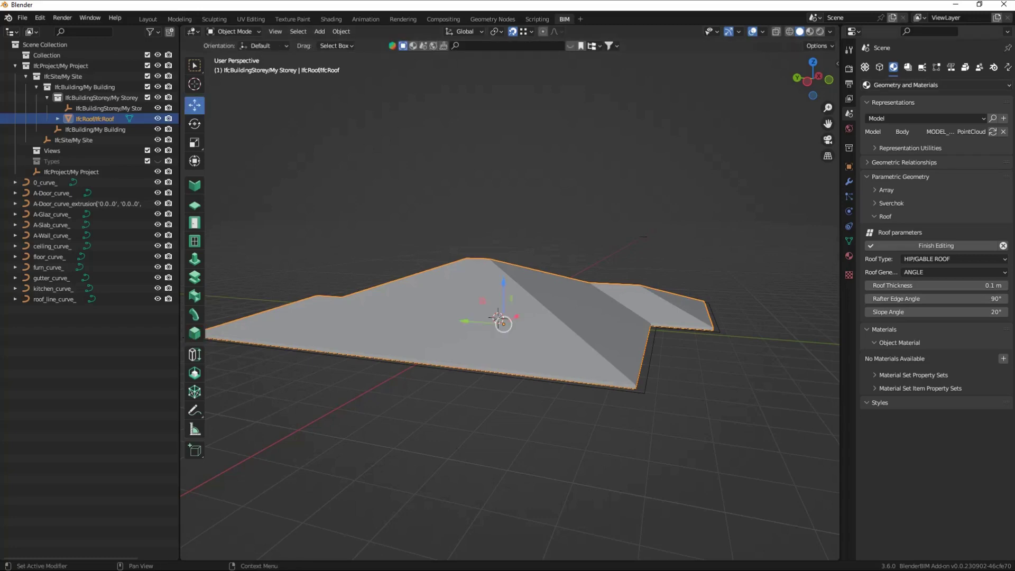
click(936, 84)
click(898, 98)
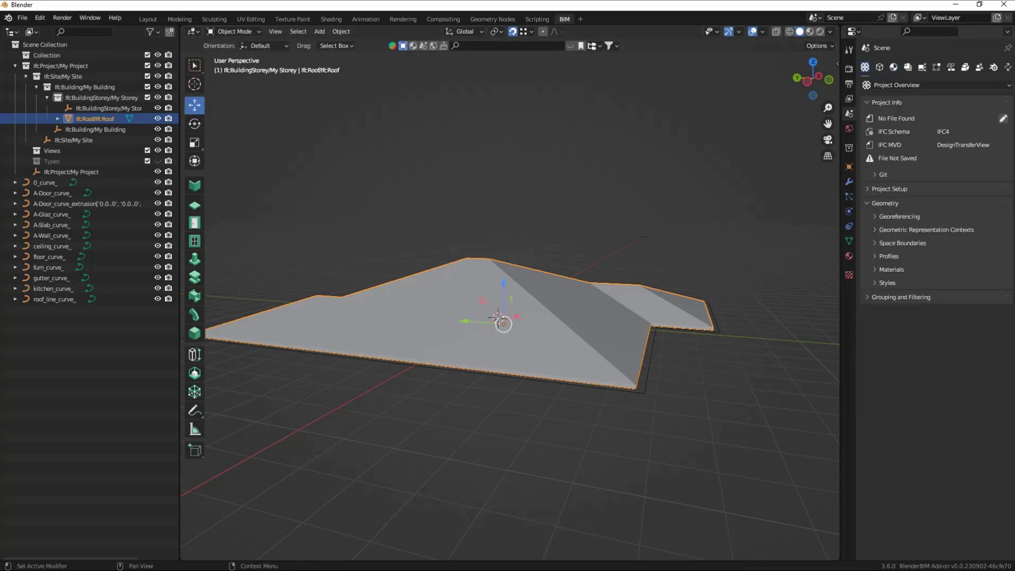
drag(503, 283, 503, 200)
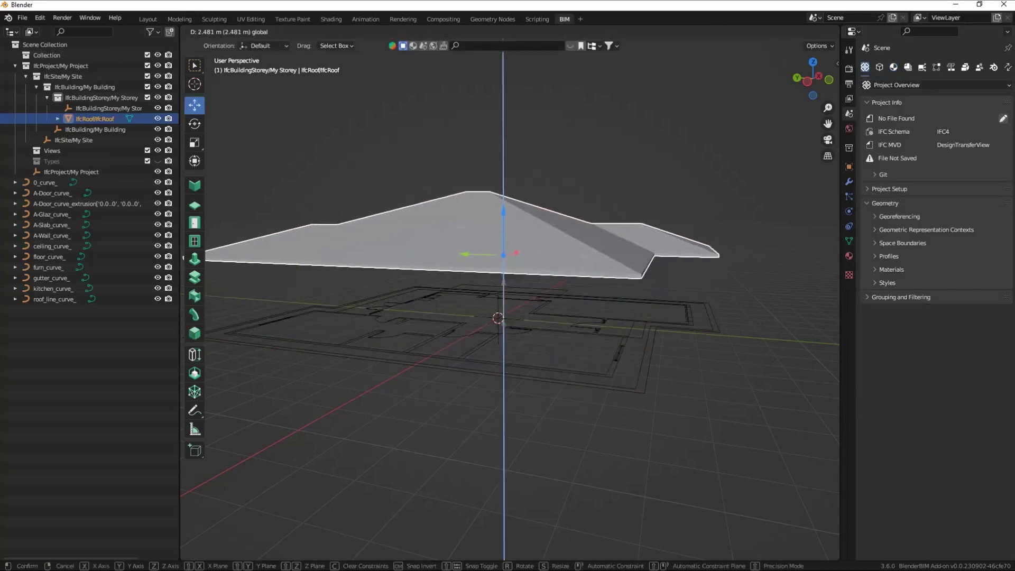
drag(813, 74, 814, 98)
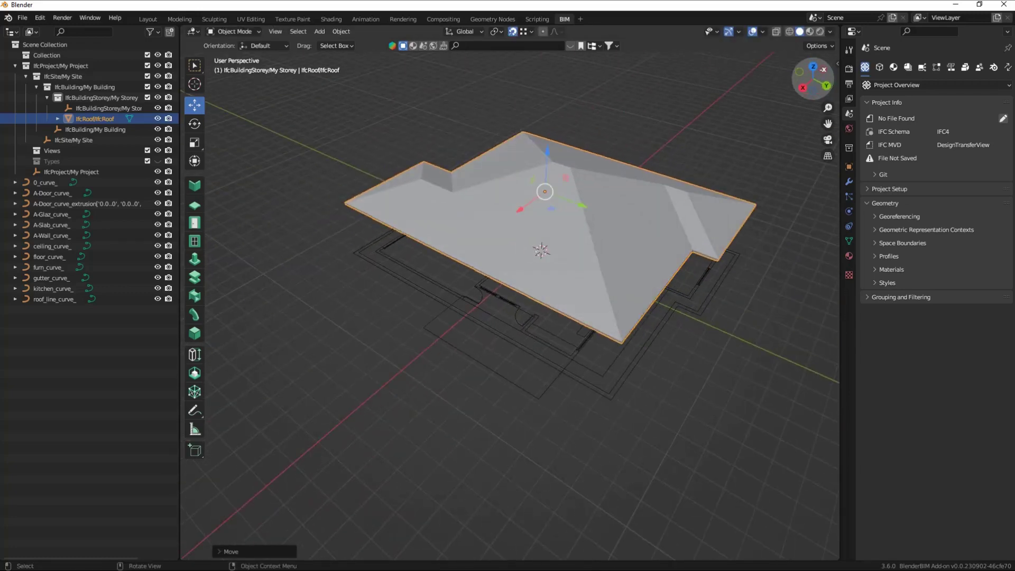